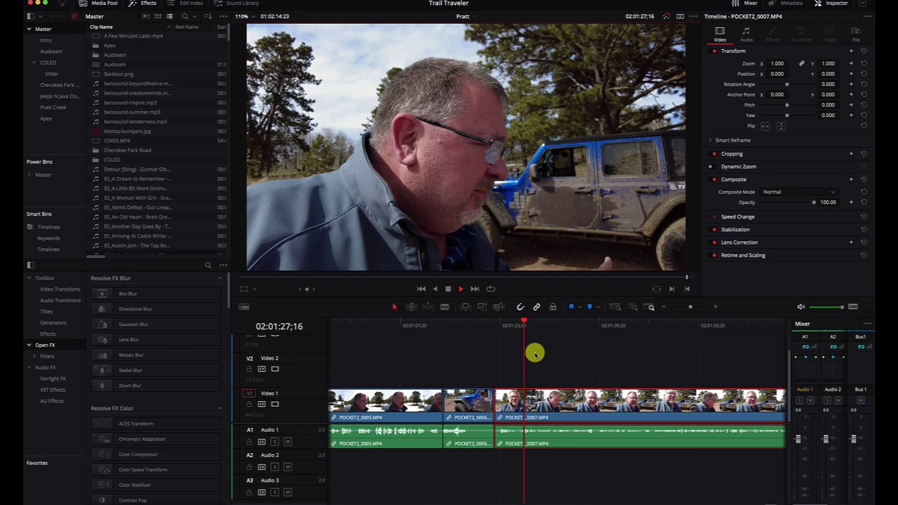
# - Start playback of the POCKET2 clips on the Trail Traveler Edit timeline
pyautogui.press('space')
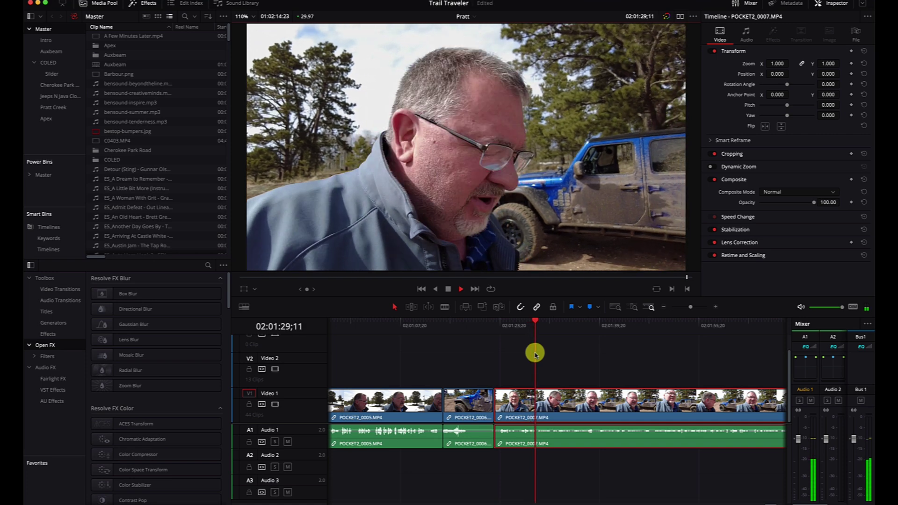
# - Stop playback and switch to the Color page for the POCKET2 clip
pyautogui.press('space')
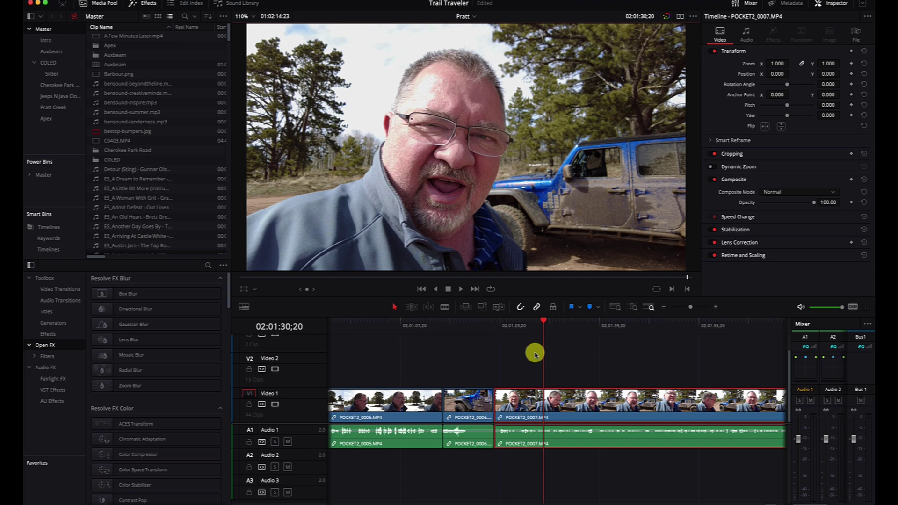
pyautogui.click(451, 504)
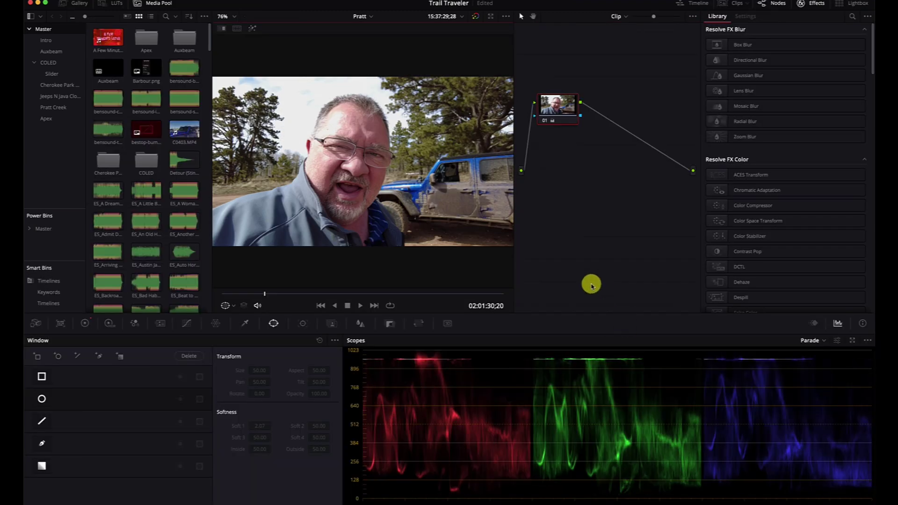
# - Insert a Depth Map node after node 01 and route it to the node graph output
pyautogui.moveTo(546, 110); pyautogui.dragTo(548, 134)
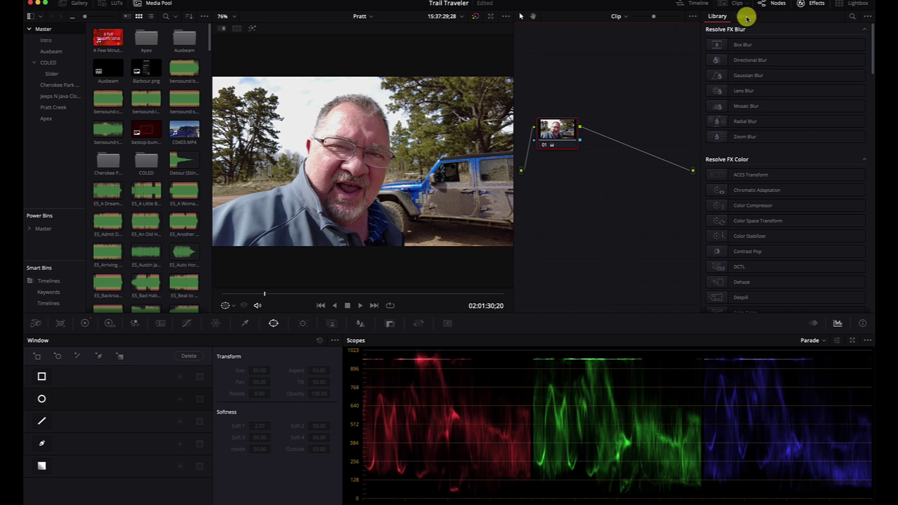
pyautogui.click(852, 16)
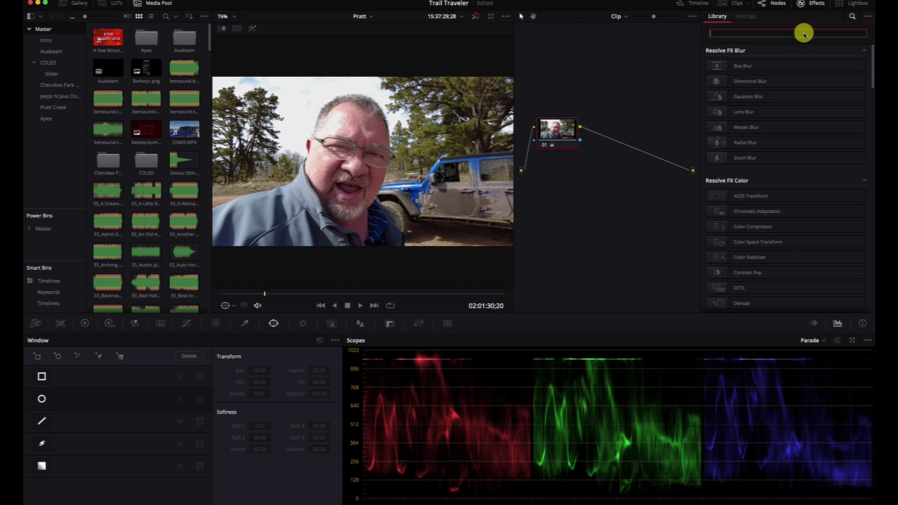
pyautogui.write('depth')
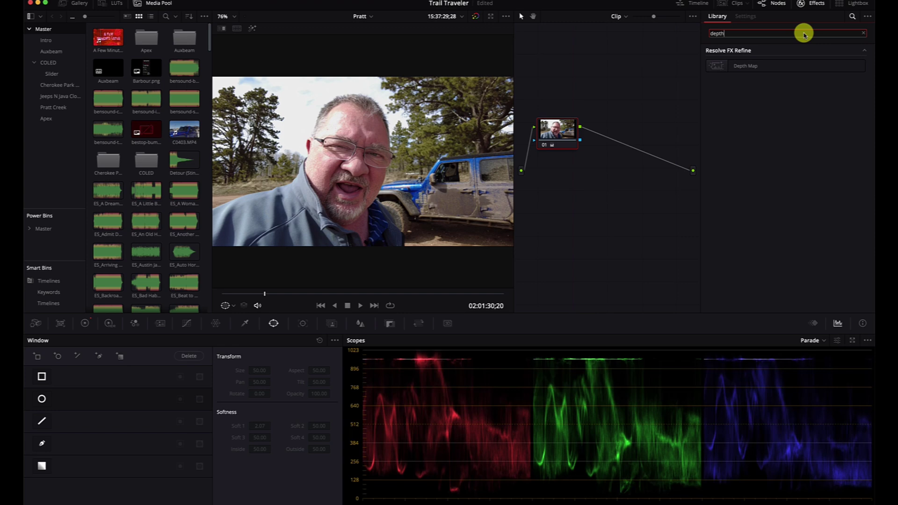
pyautogui.click(768, 69)
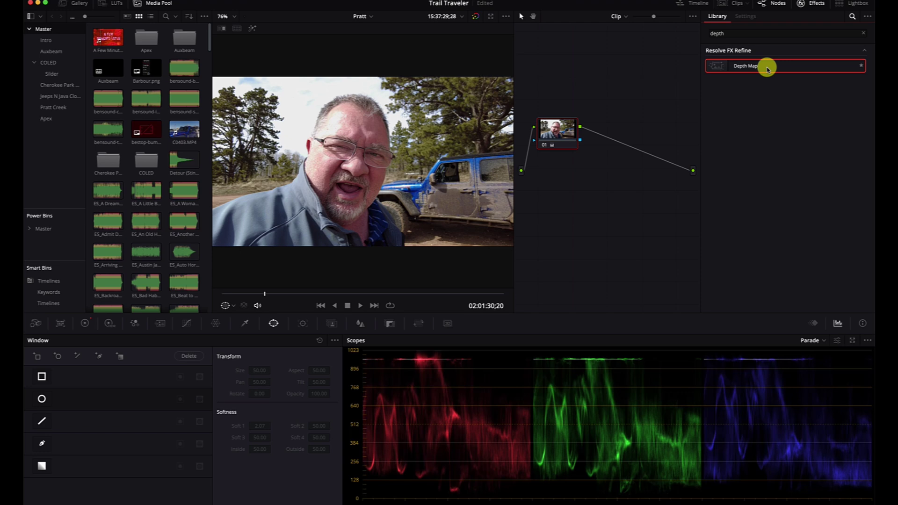
pyautogui.moveTo(768, 68); pyautogui.dragTo(588, 213)
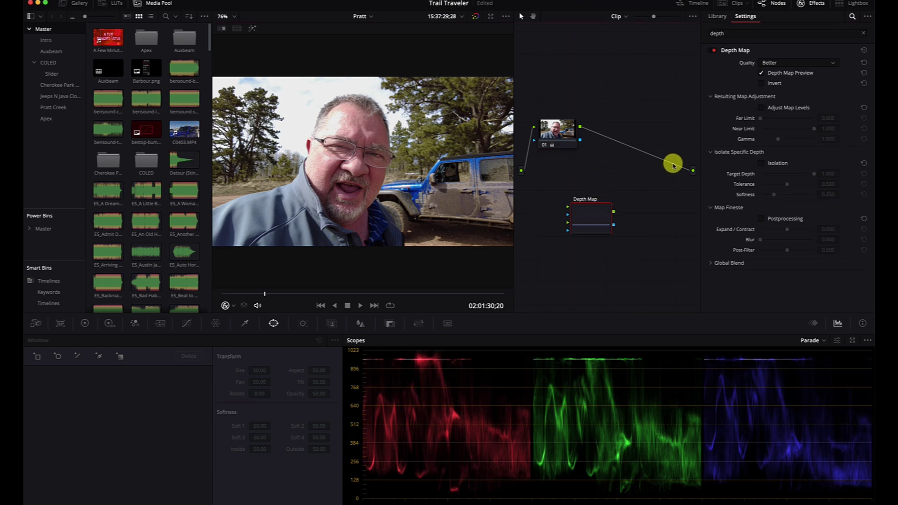
pyautogui.moveTo(669, 166); pyautogui.dragTo(693, 171)
pyautogui.moveTo(592, 211); pyautogui.dragTo(615, 216)
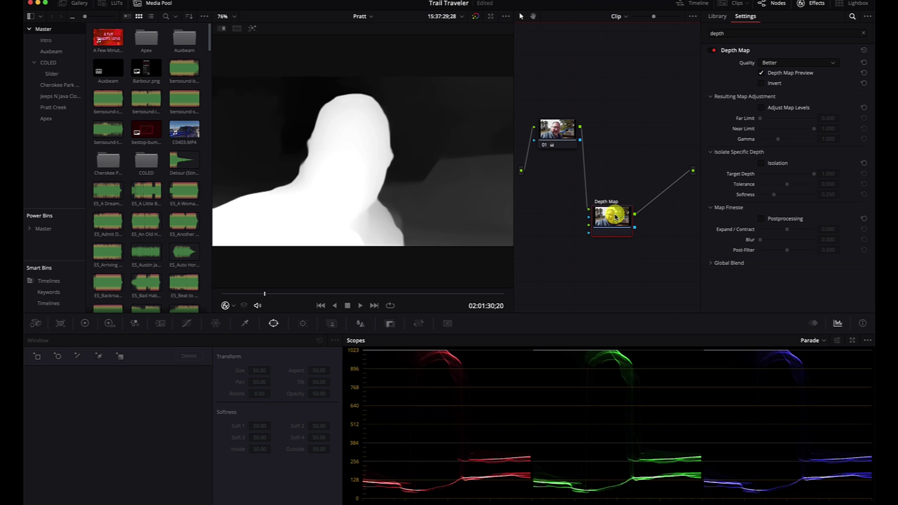
# - Invert the depth map, enable Isolation and set Target Depth to 1.000
pyautogui.click(762, 84)
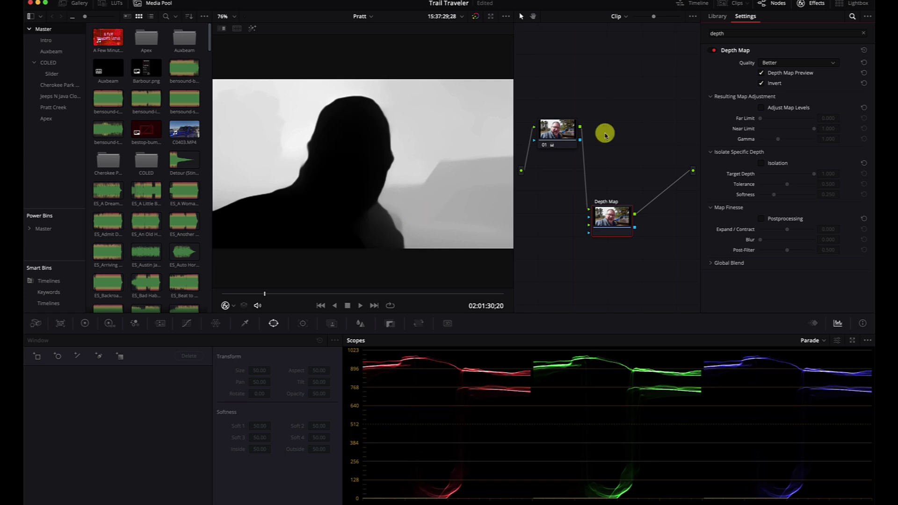
pyautogui.click(761, 163)
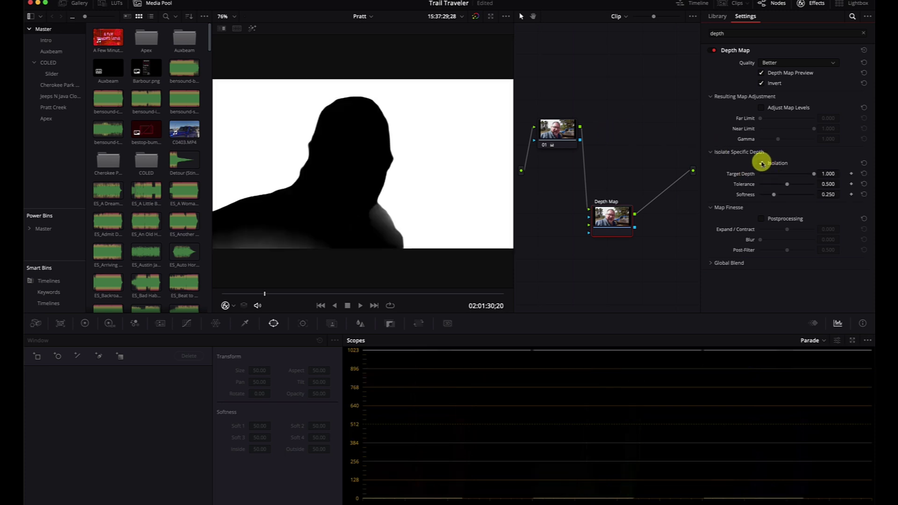
pyautogui.moveTo(796, 178); pyautogui.dragTo(794, 175)
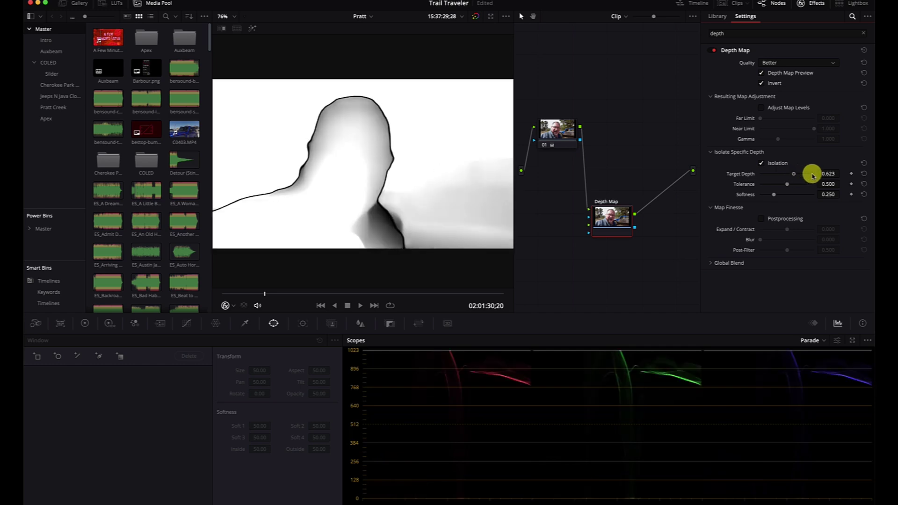
pyautogui.click(813, 175)
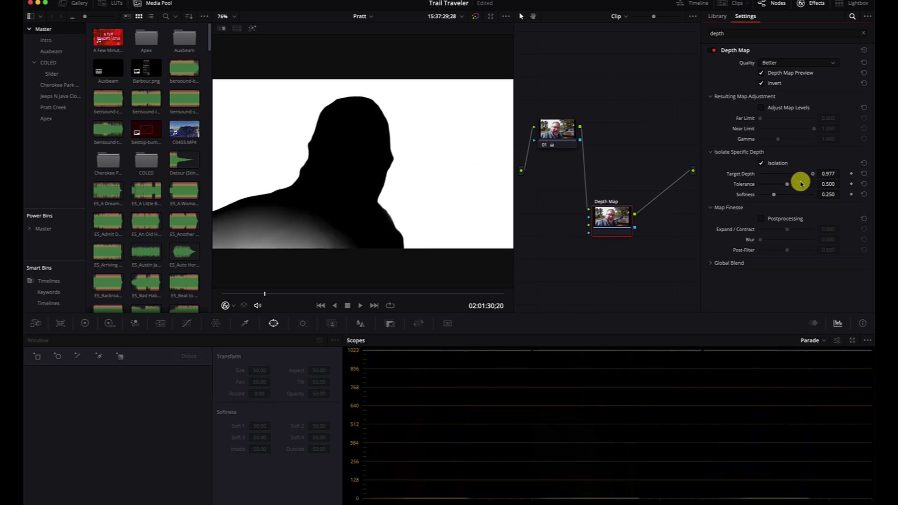
pyautogui.moveTo(786, 185); pyautogui.dragTo(799, 185)
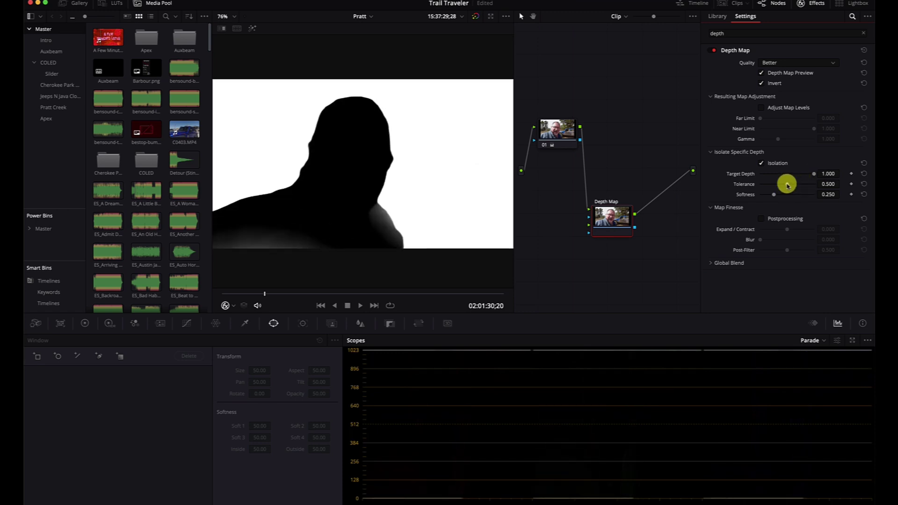
# - Set Tolerance 0.677 and Softness 0.285, then nudge the Depth Map node left
pyautogui.click(768, 186)
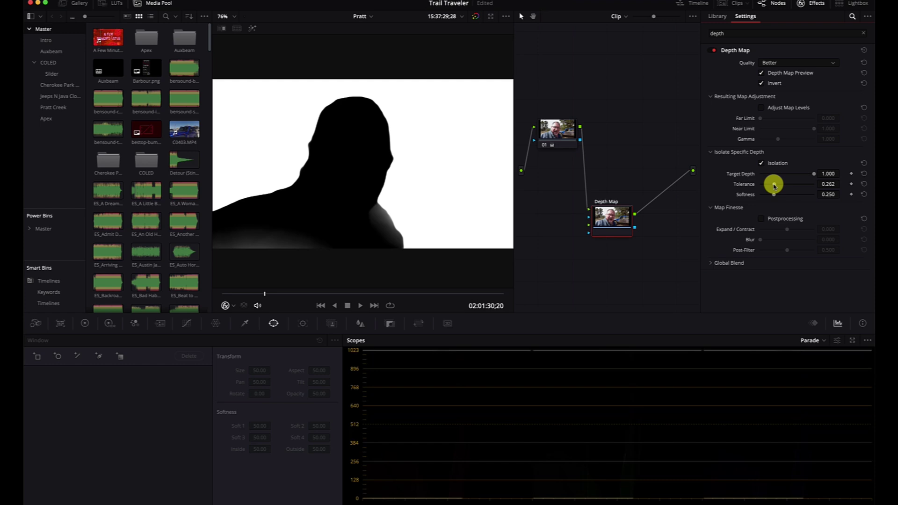
pyautogui.click(800, 189)
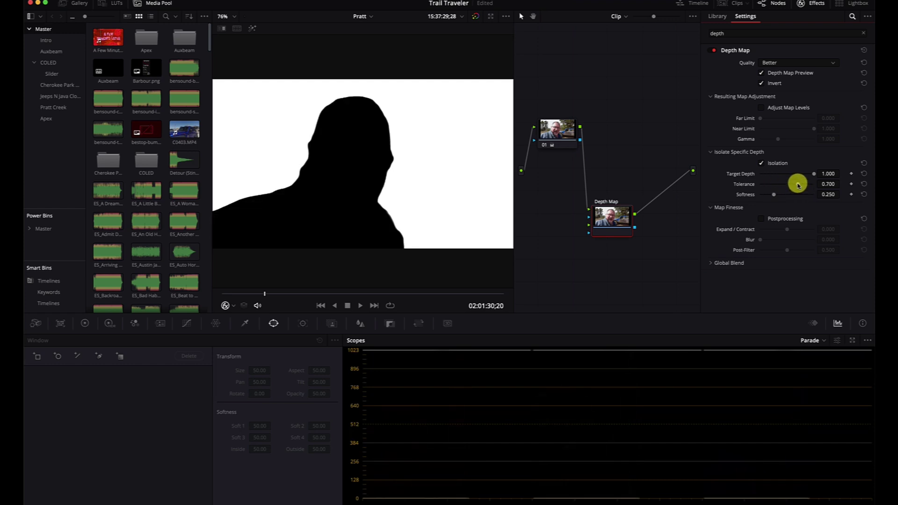
pyautogui.click(797, 186)
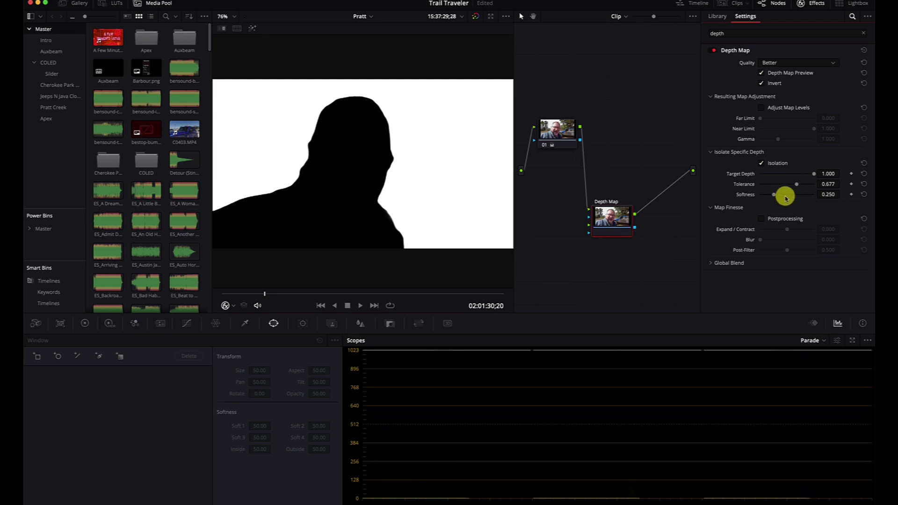
pyautogui.click(789, 195)
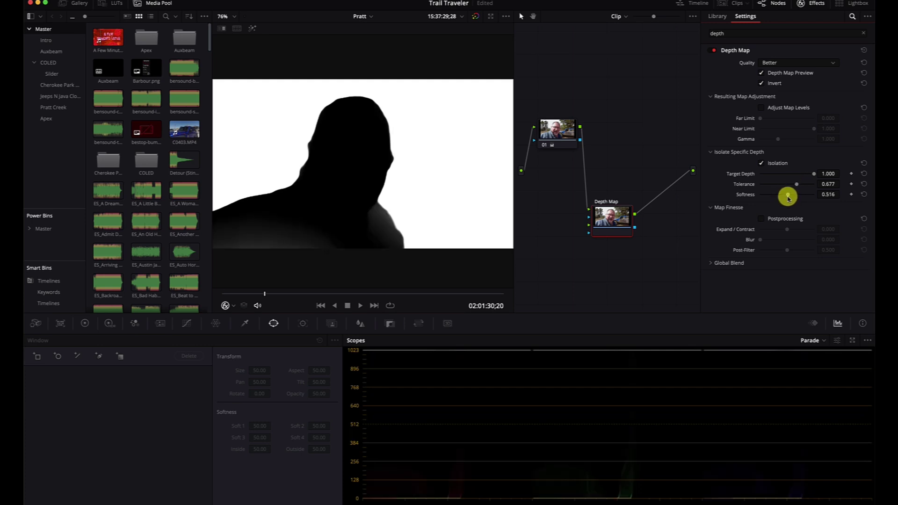
pyautogui.moveTo(788, 197); pyautogui.dragTo(775, 196)
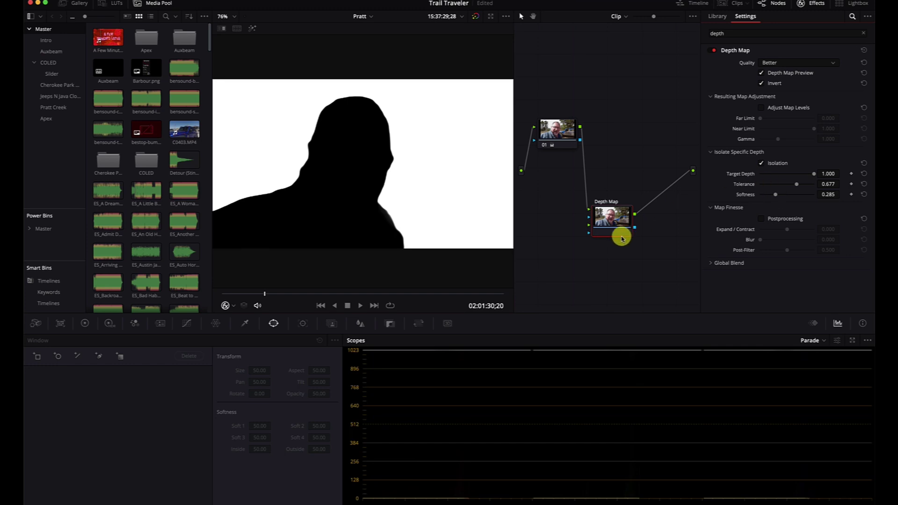
pyautogui.moveTo(603, 221); pyautogui.dragTo(580, 231)
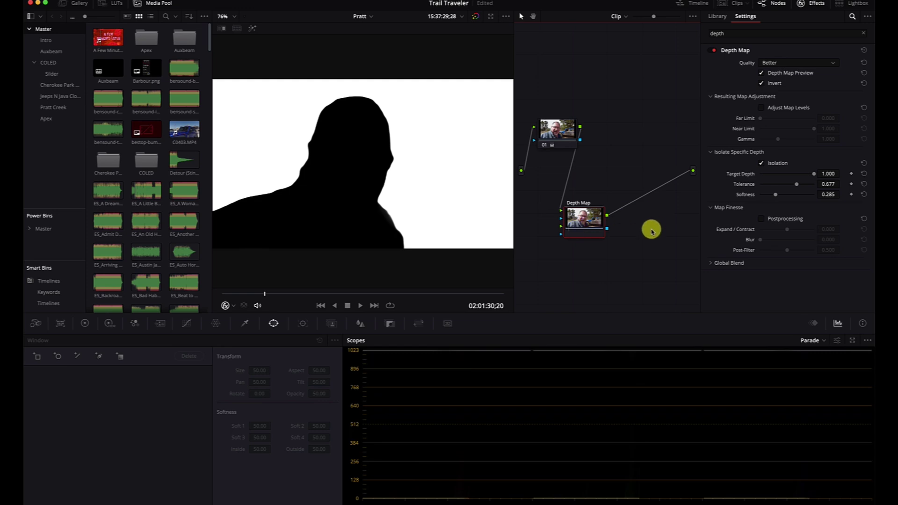
# - Add a Lens Blur serial node after Depth Map, keyed by the depth matte
pyautogui.hotkey('alt', 's')
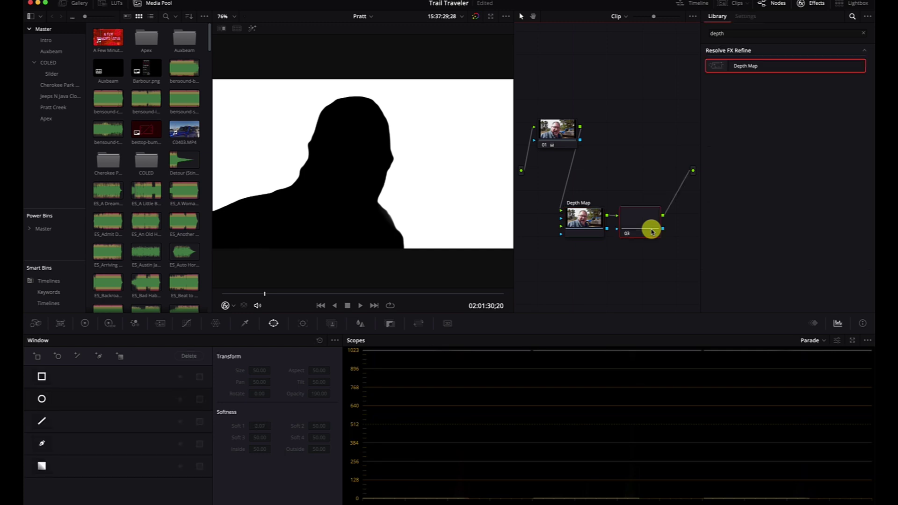
pyautogui.click(744, 33)
pyautogui.press('super+a')
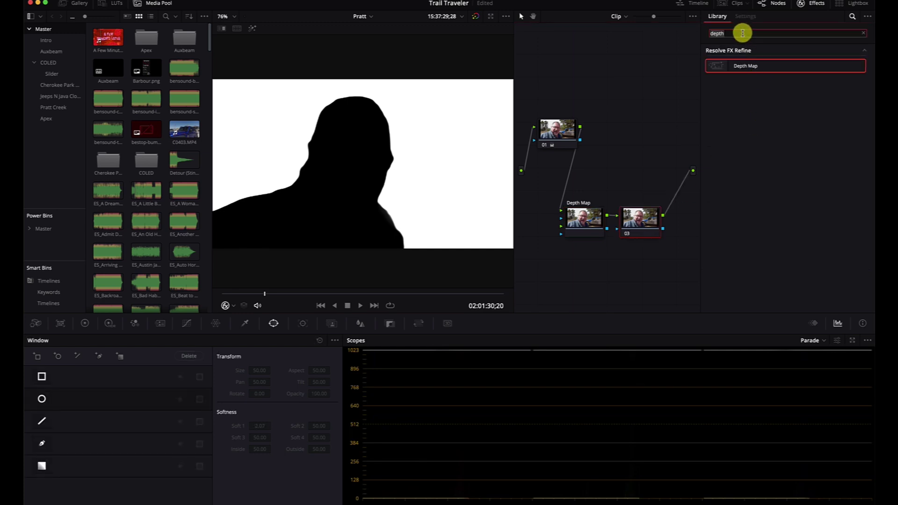
pyautogui.write('lens')
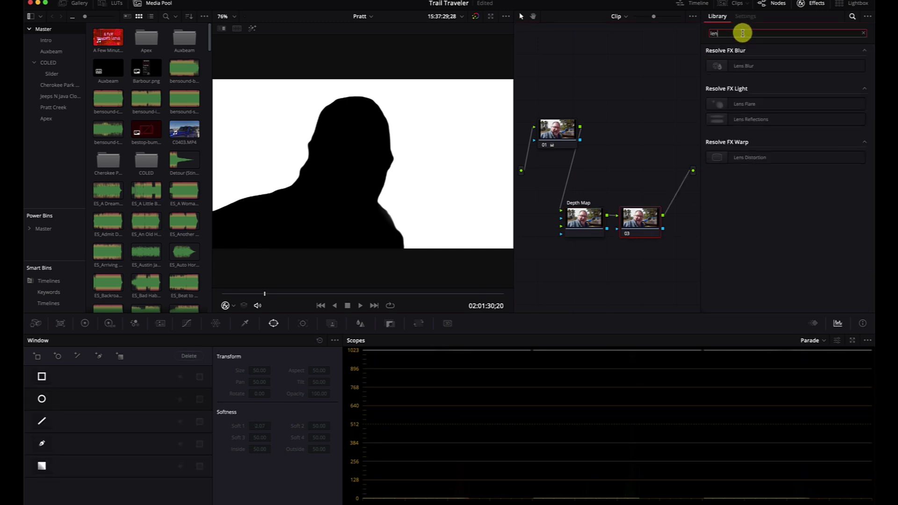
pyautogui.click(738, 71)
pyautogui.moveTo(739, 71); pyautogui.dragTo(644, 226)
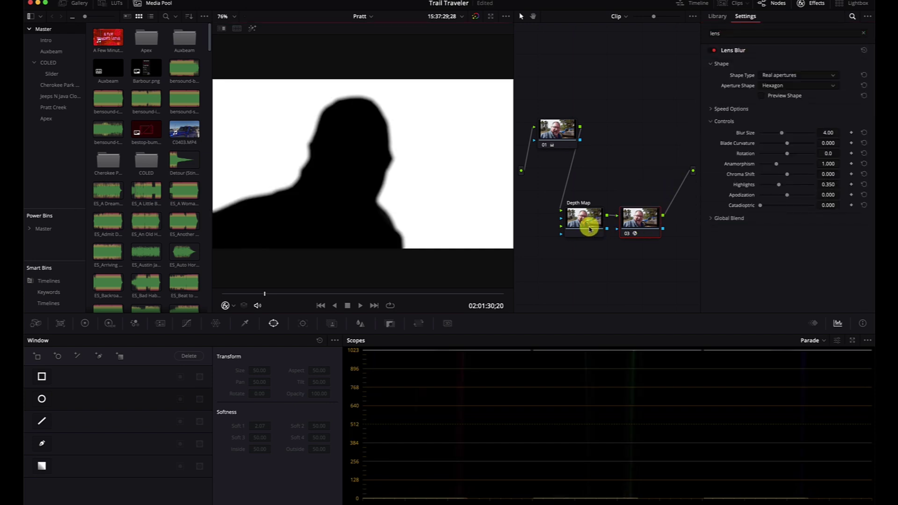
pyautogui.moveTo(607, 230); pyautogui.dragTo(618, 230)
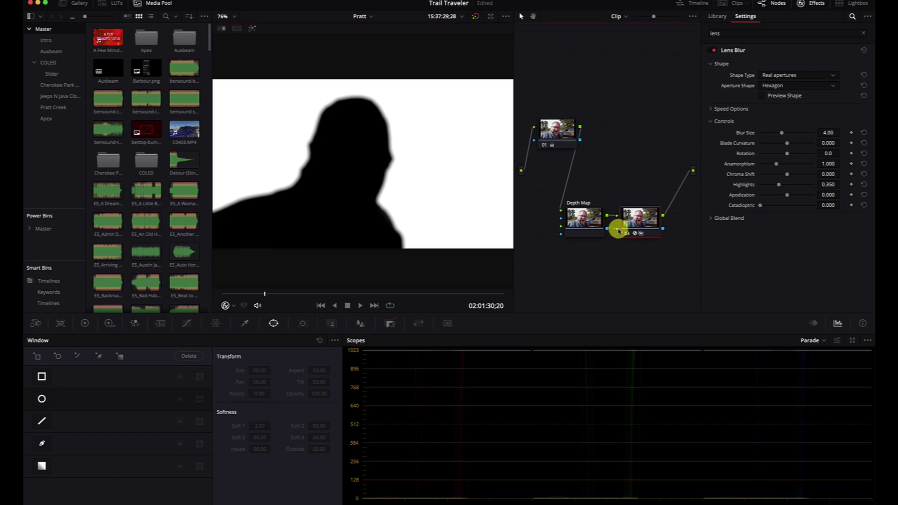
# - Turn off the depth map preview and toggle the Lens Blur node to compare, ending enabled
pyautogui.click(582, 218)
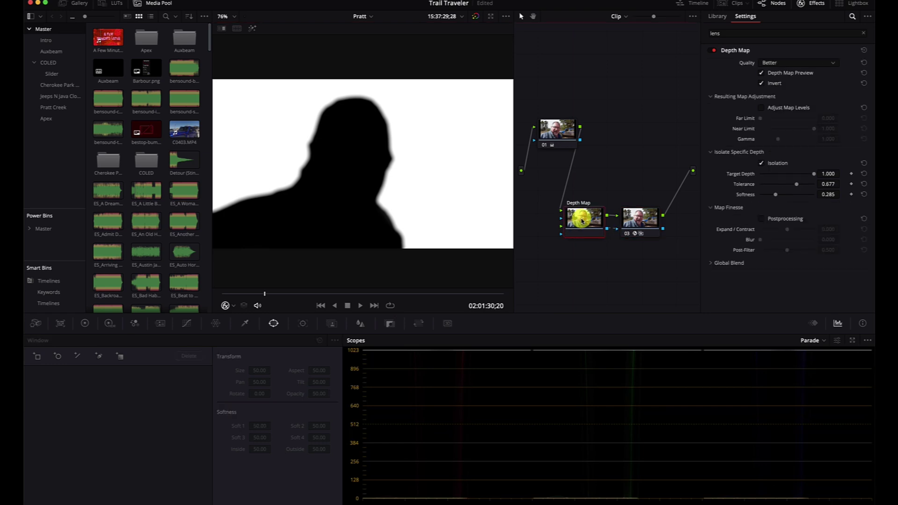
pyautogui.click(782, 75)
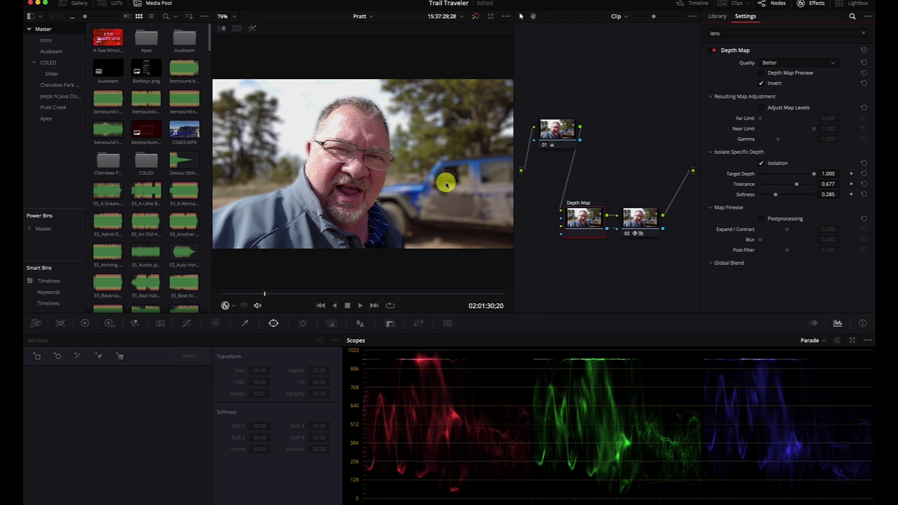
pyautogui.click(631, 217)
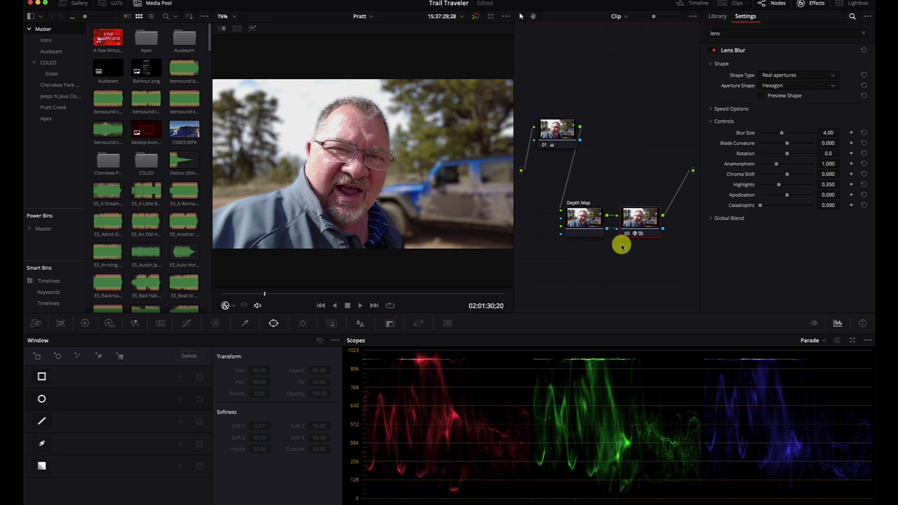
pyautogui.click(626, 236)
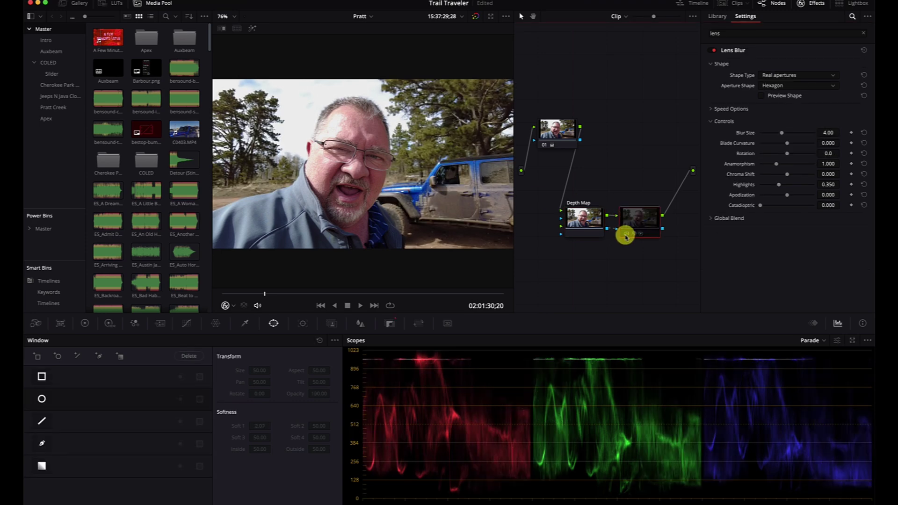
pyautogui.click(626, 236)
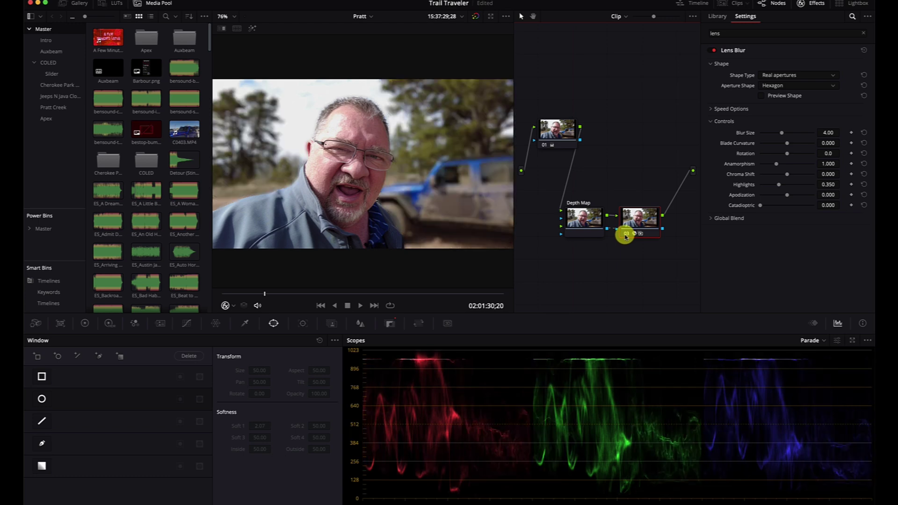
pyautogui.click(626, 235)
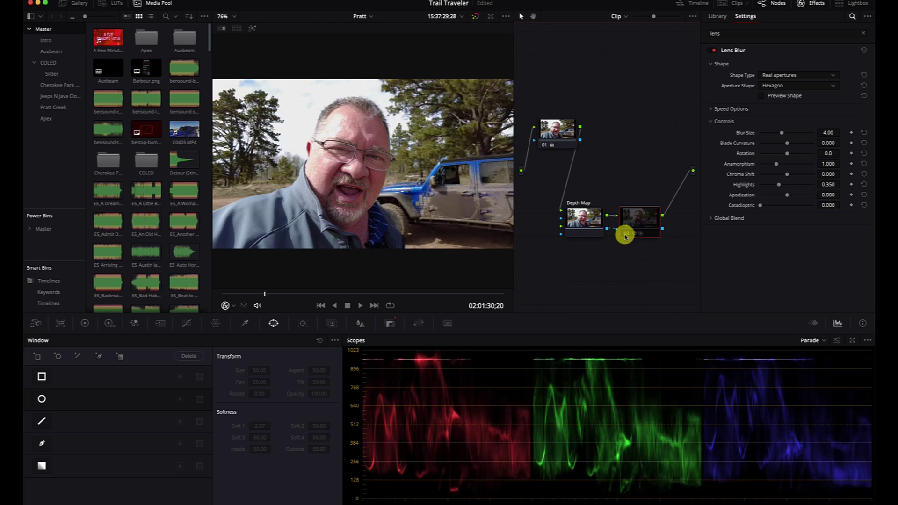
pyautogui.click(626, 236)
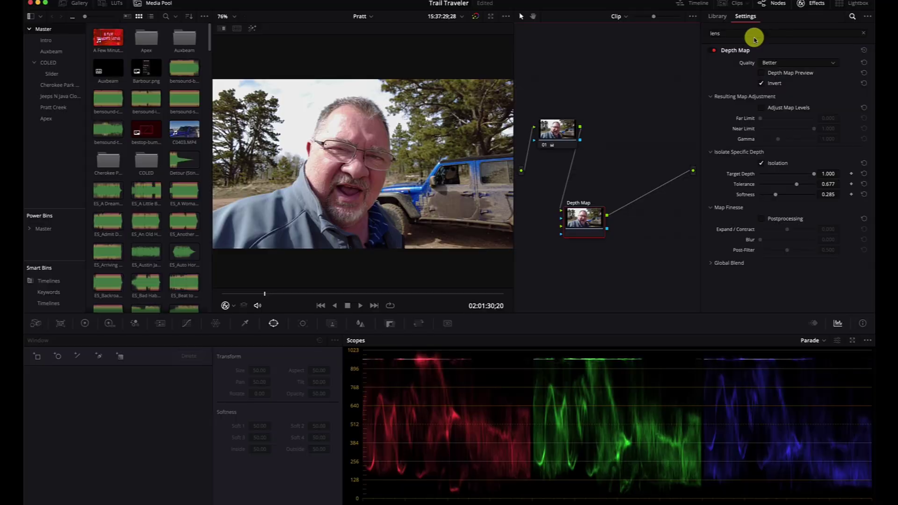
# - Search the Effects Library and add Fast Noise as a new node after Depth Map
pyautogui.click(744, 37)
pyautogui.doubleClick(744, 37)
pyautogui.write('st')
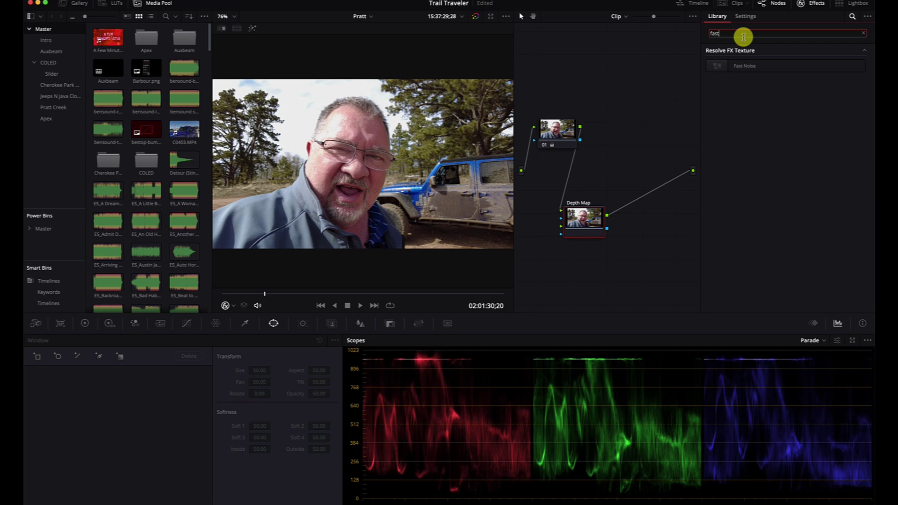
pyautogui.moveTo(745, 65); pyautogui.dragTo(587, 216)
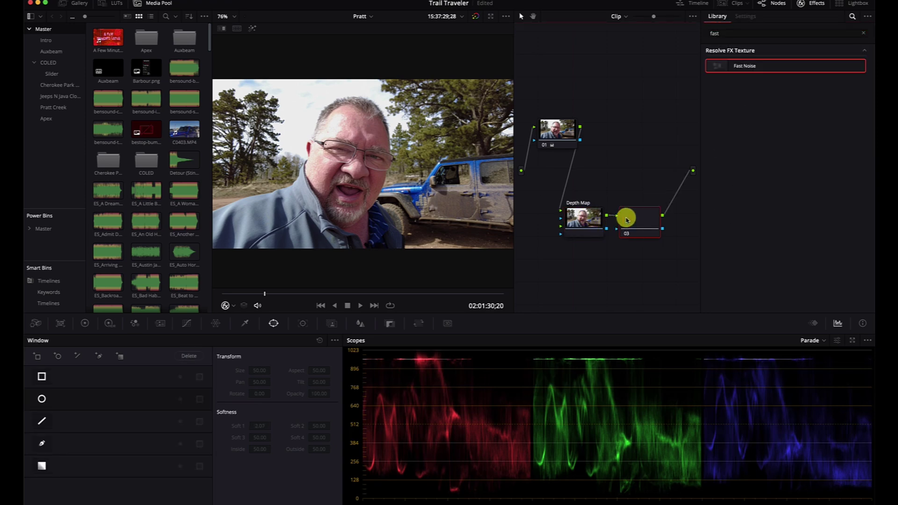
pyautogui.moveTo(746, 69); pyautogui.dragTo(640, 228)
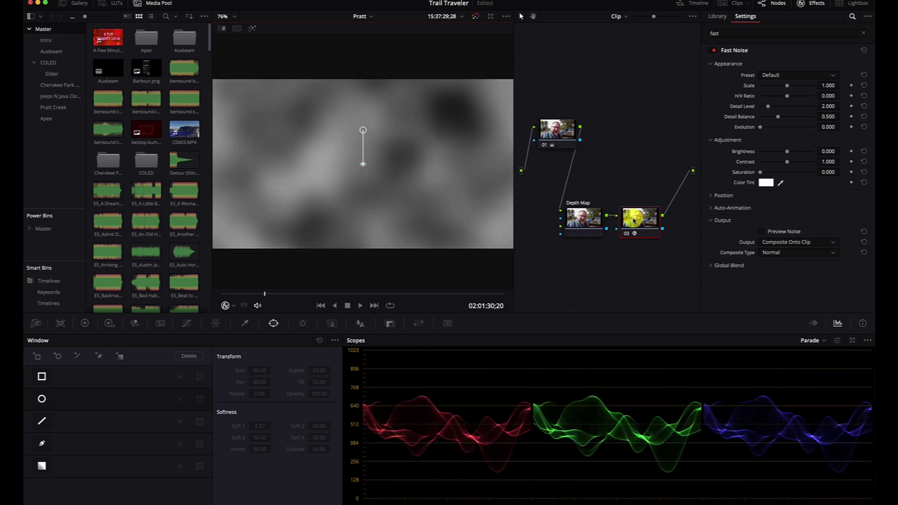
# - Connect the Depth Map key output to the Fast Noise node 03 and select it
pyautogui.click(581, 223)
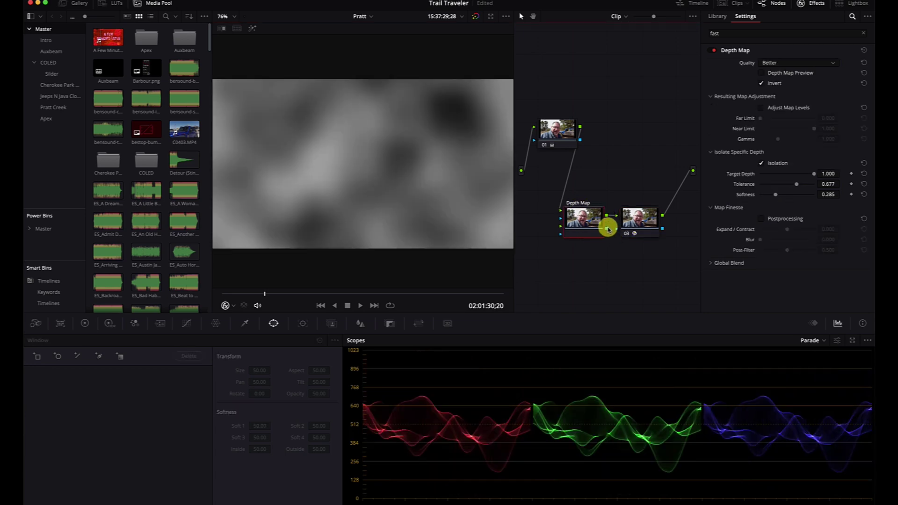
pyautogui.moveTo(618, 231); pyautogui.dragTo(616, 228)
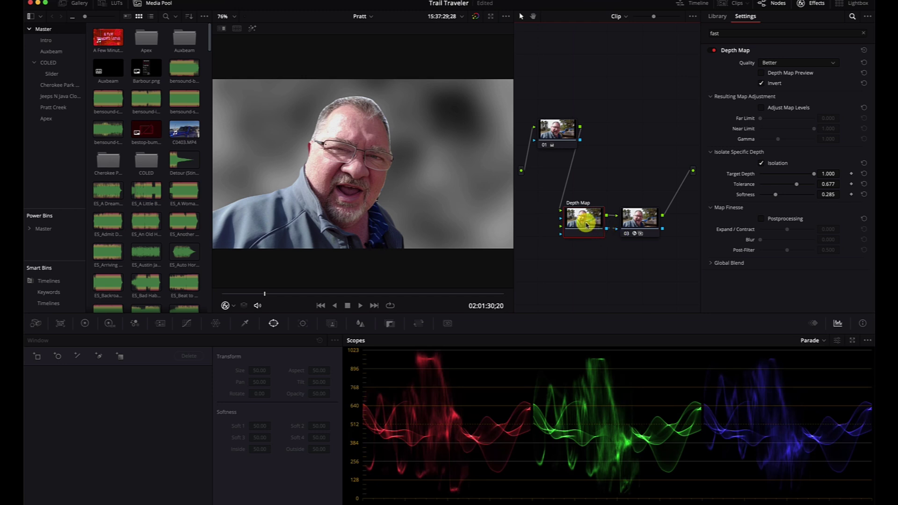
pyautogui.click(627, 221)
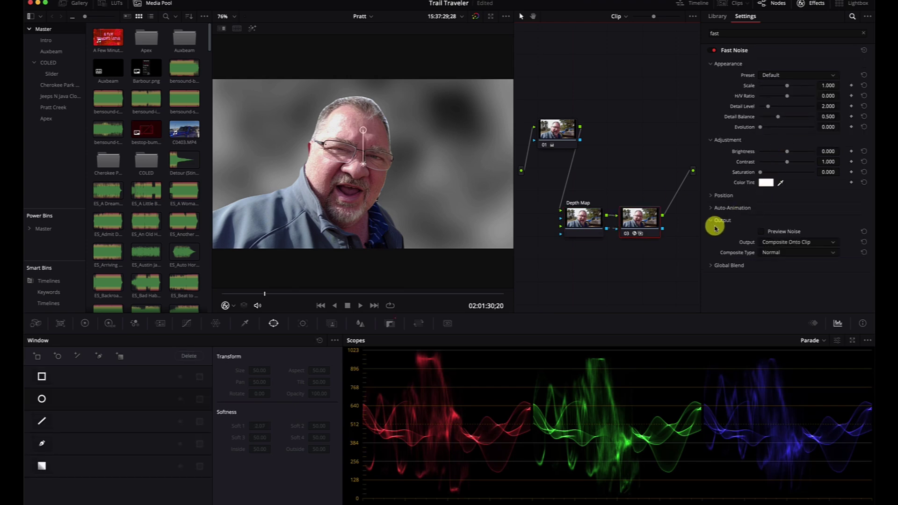
# - Set the Fast Noise Global Blend to 0.608 and stop playback to review the haze
pyautogui.click(712, 266)
pyautogui.moveTo(780, 280); pyautogui.dragTo(793, 281)
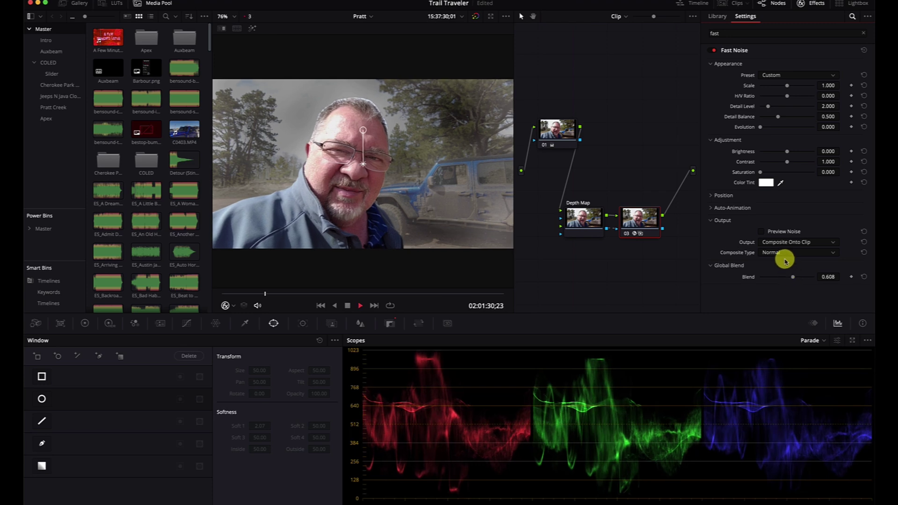
pyautogui.press('space')
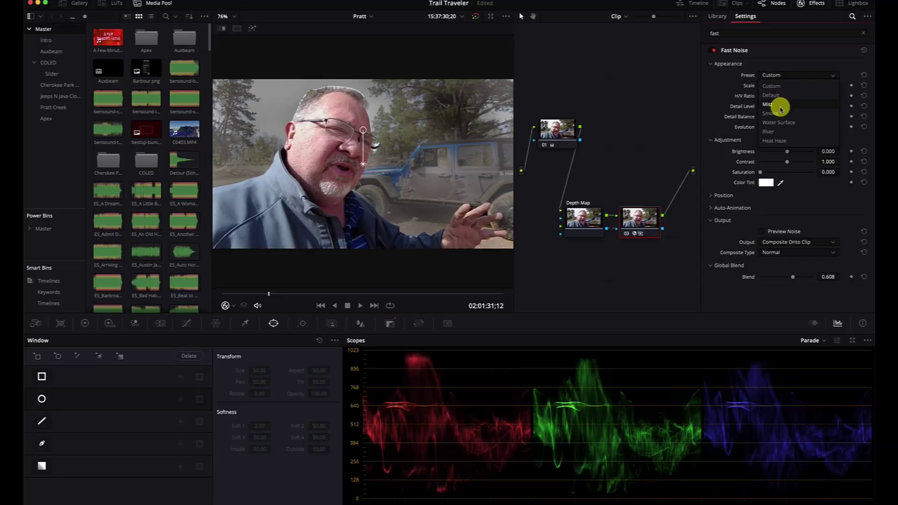
# - Preview Heat Haze, settle on the Smoke preset, then select POCKET2_0007 on the Edit timeline
pyautogui.click(787, 142)
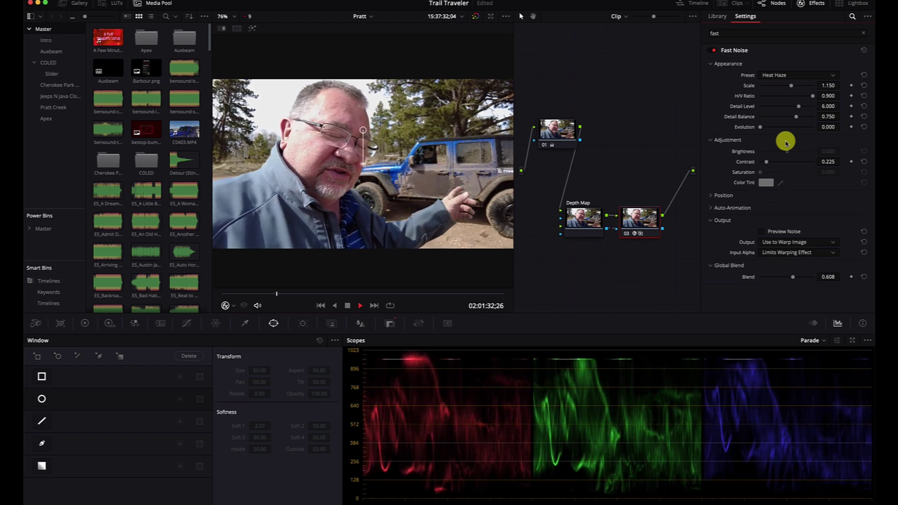
pyautogui.press('space')
pyautogui.click(786, 75)
pyautogui.click(774, 115)
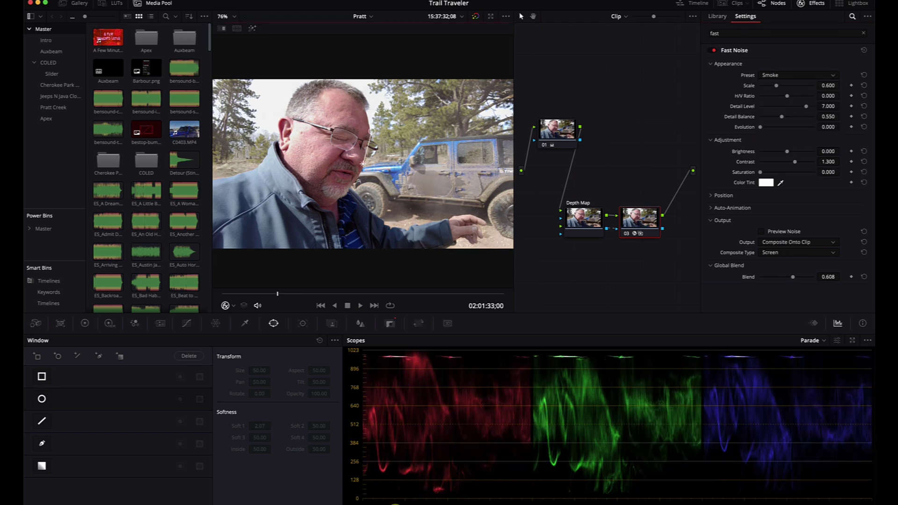
pyautogui.click(404, 501)
pyautogui.click(528, 411)
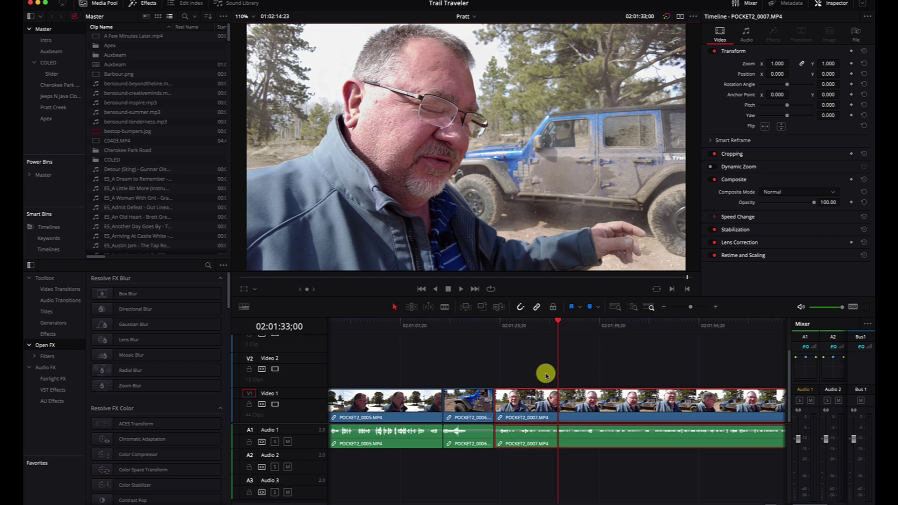
# - Blade POCKET2_0007 at the playhead and enable Render Cache Color Output for its first part
pyautogui.press('super+b')
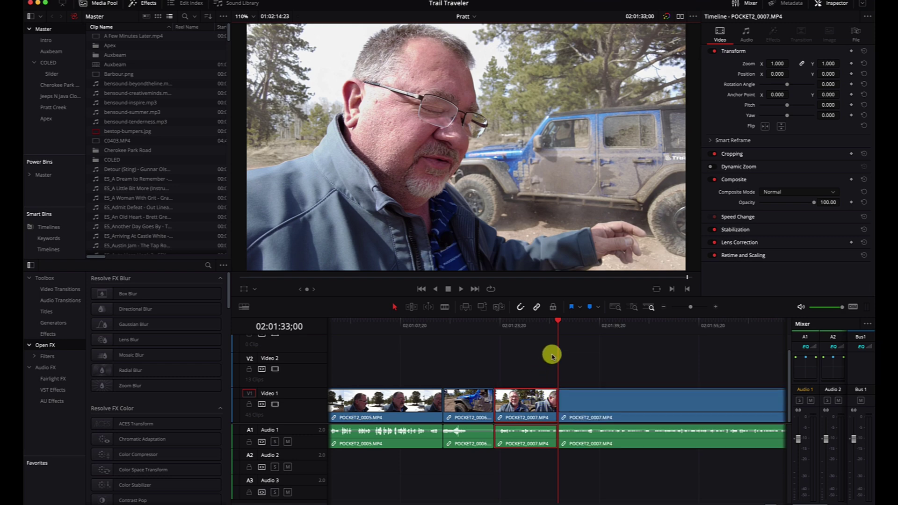
pyautogui.click(512, 322)
pyautogui.rightClick(524, 400)
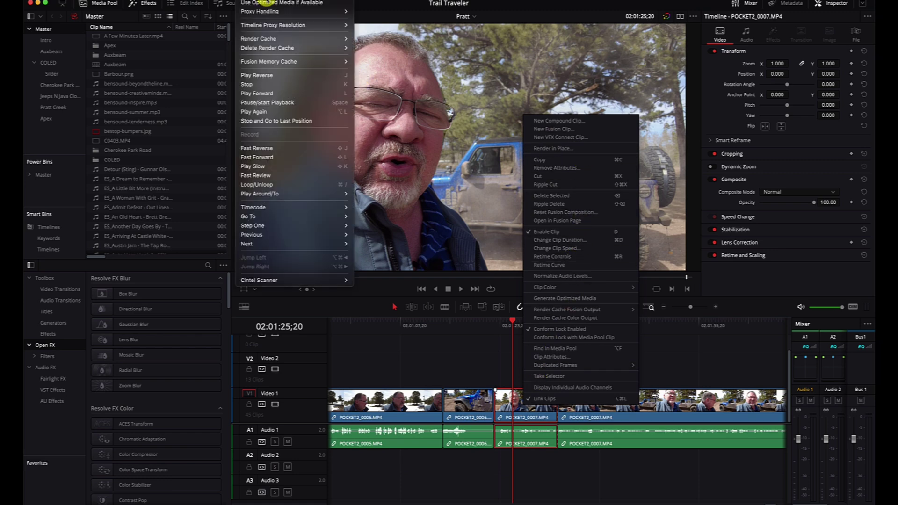
pyautogui.click(267, 2)
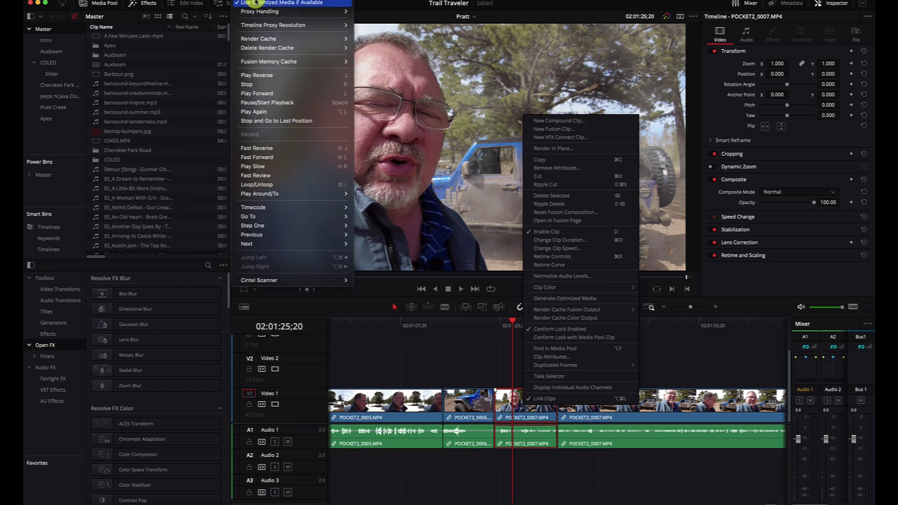
pyautogui.moveTo(259, 10)
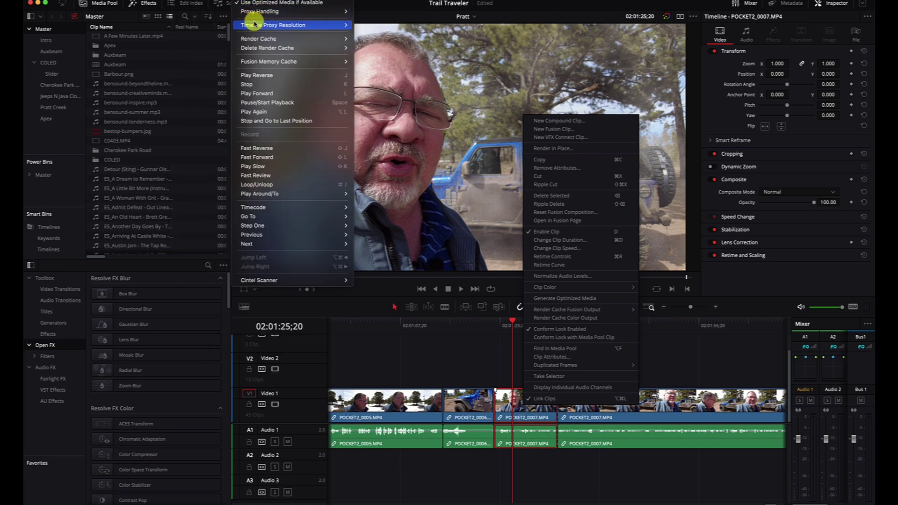
pyautogui.moveTo(268, 39)
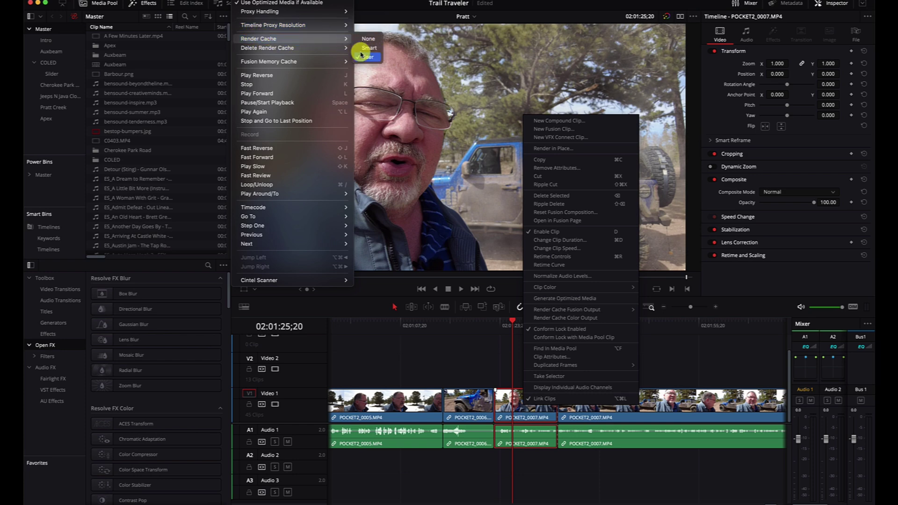
pyautogui.moveTo(208, 1)
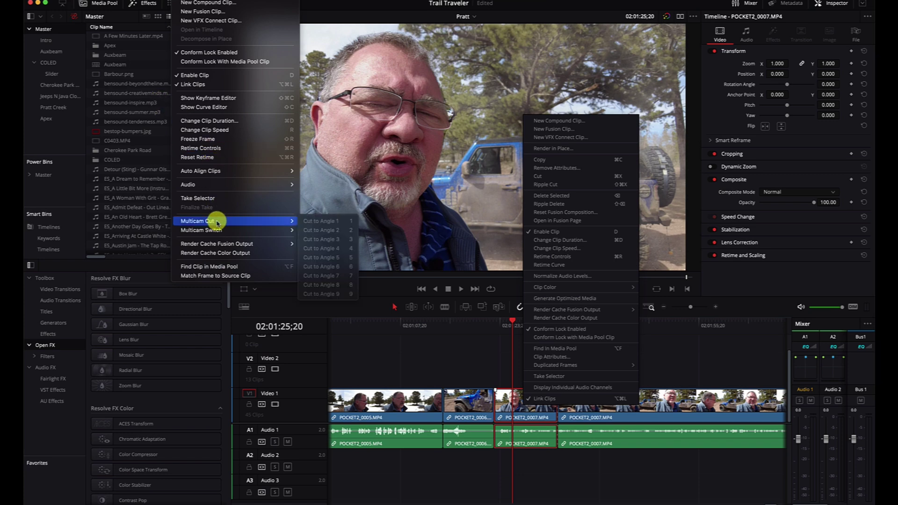
pyautogui.click(225, 253)
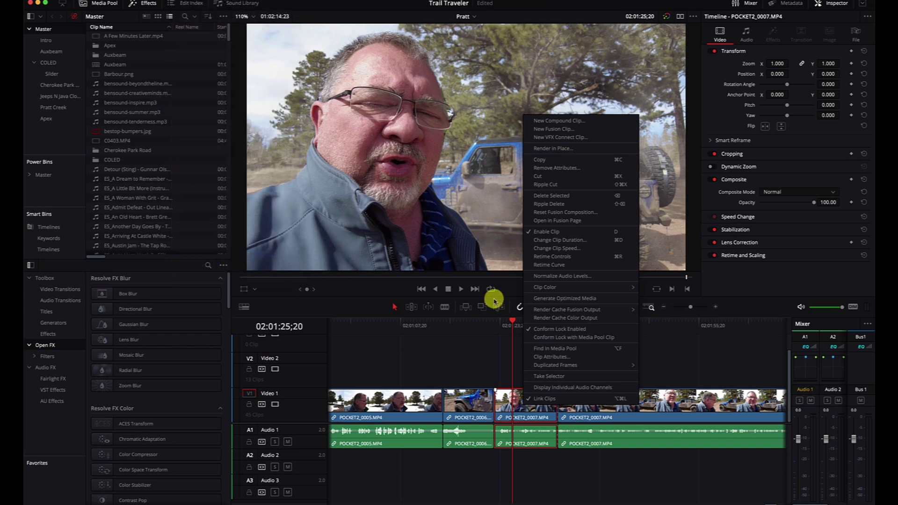
# - Dismiss the leftover clip options and put the playhead just before the haze-effected POCKET2_0007 section
pyautogui.click(465, 350)
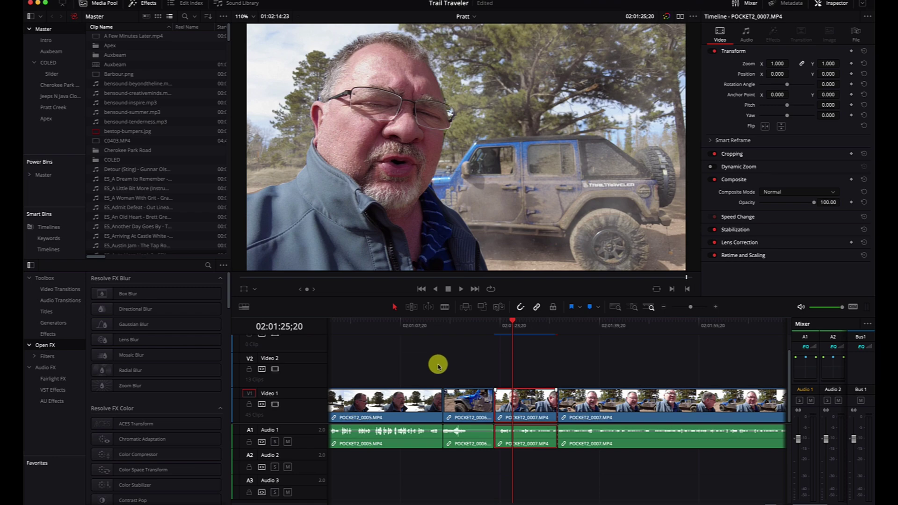
pyautogui.click(496, 326)
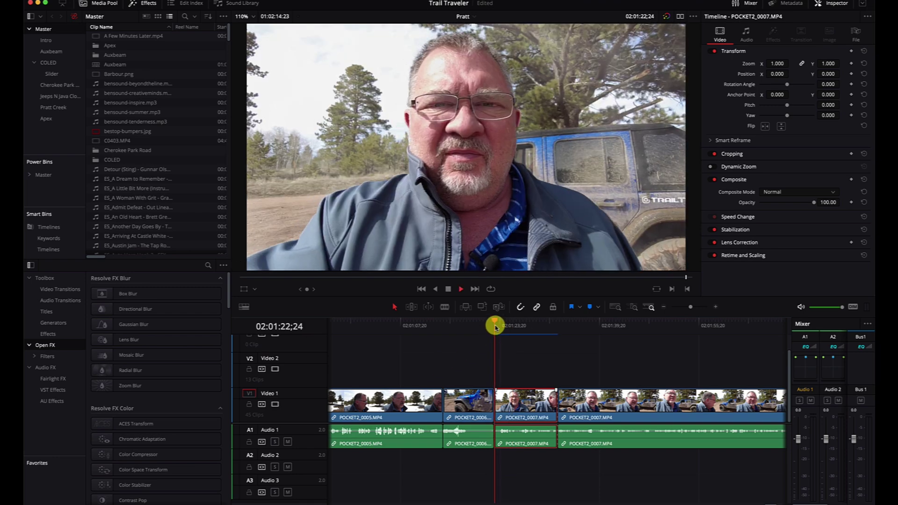